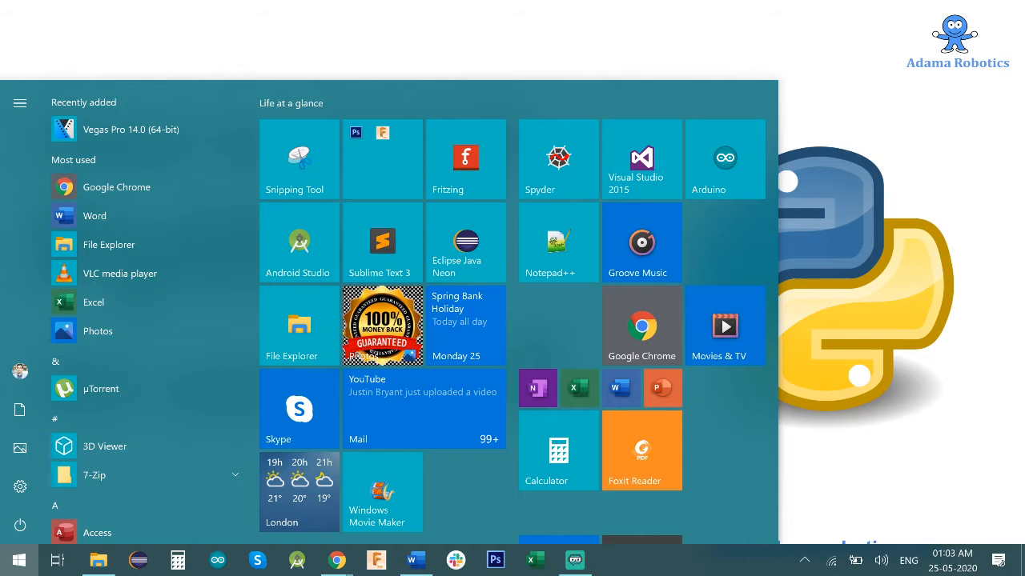
- Open Google Chrome and maximize its window
{"action": "type", "text": "chrome"}
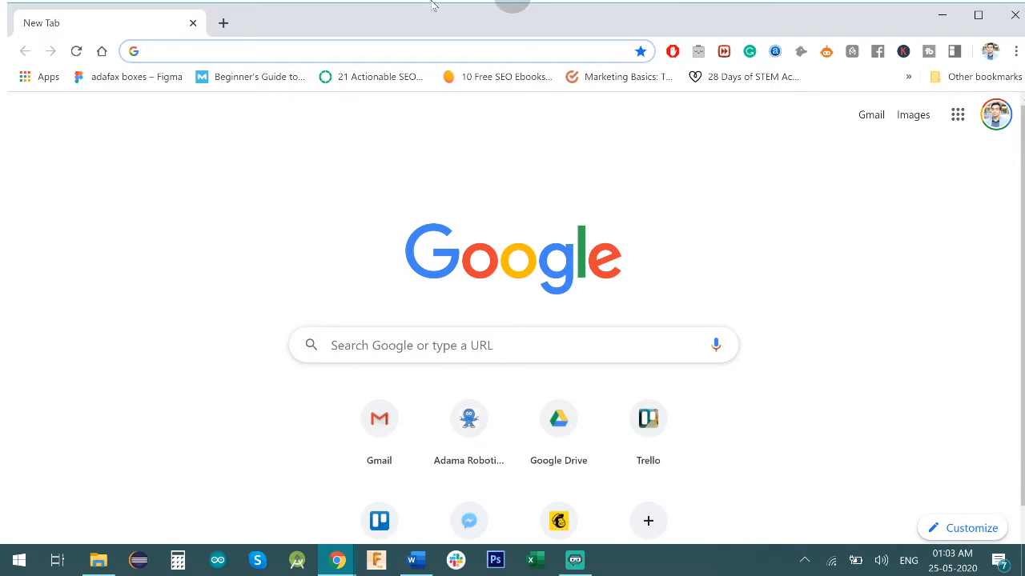
{"action": "double_click", "coordinate": [432, 16]}
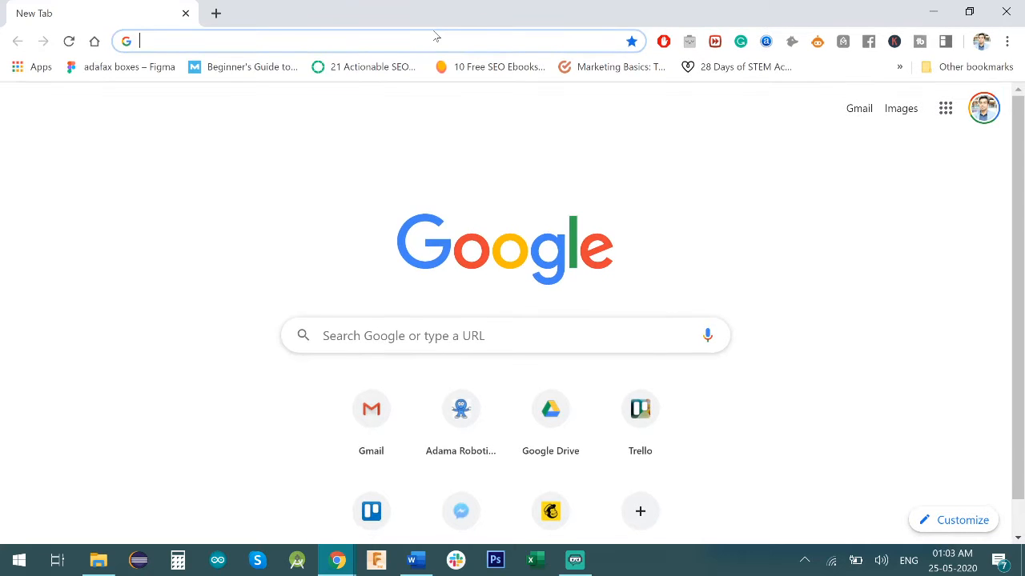
- Search the web for "python" and open the official Python.org website from the results
{"action": "type", "text": "python"}
{"action": "key", "text": "Return"}
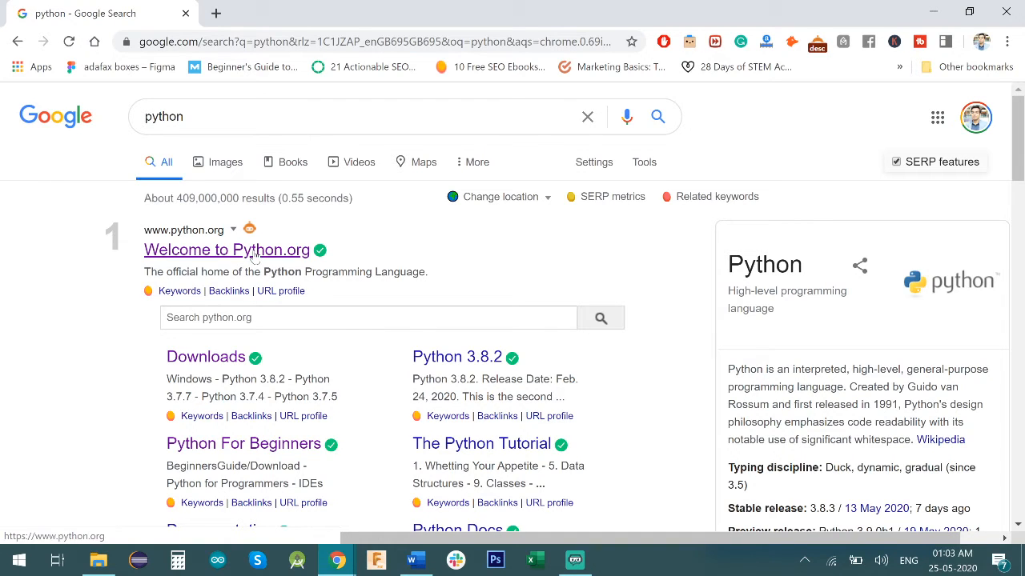
{"action": "left_click", "coordinate": [255, 252]}
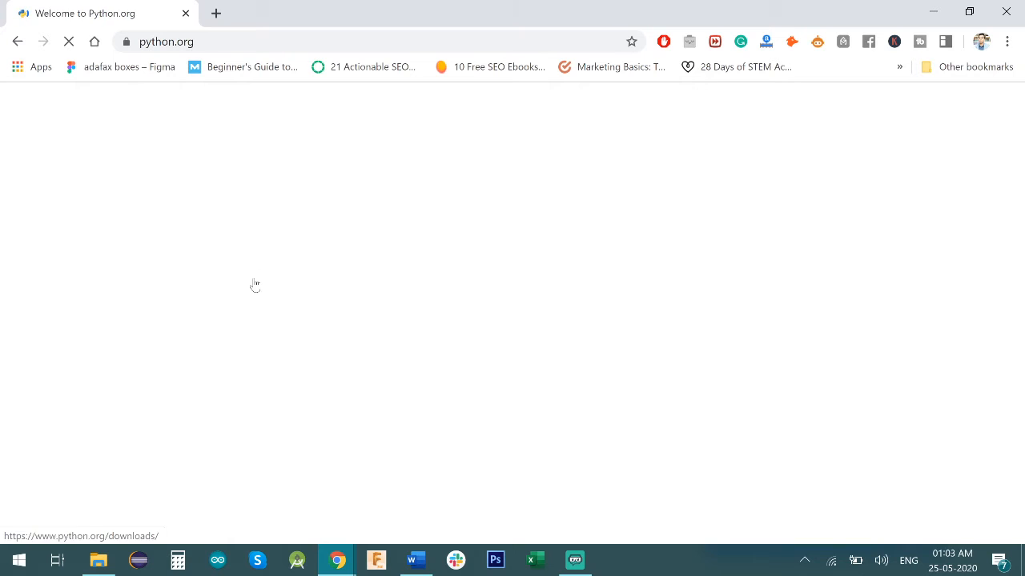
- Download the Python 3.8.3 installer for Windows from Python.org
{"action": "mouse_move", "coordinate": [284, 226]}
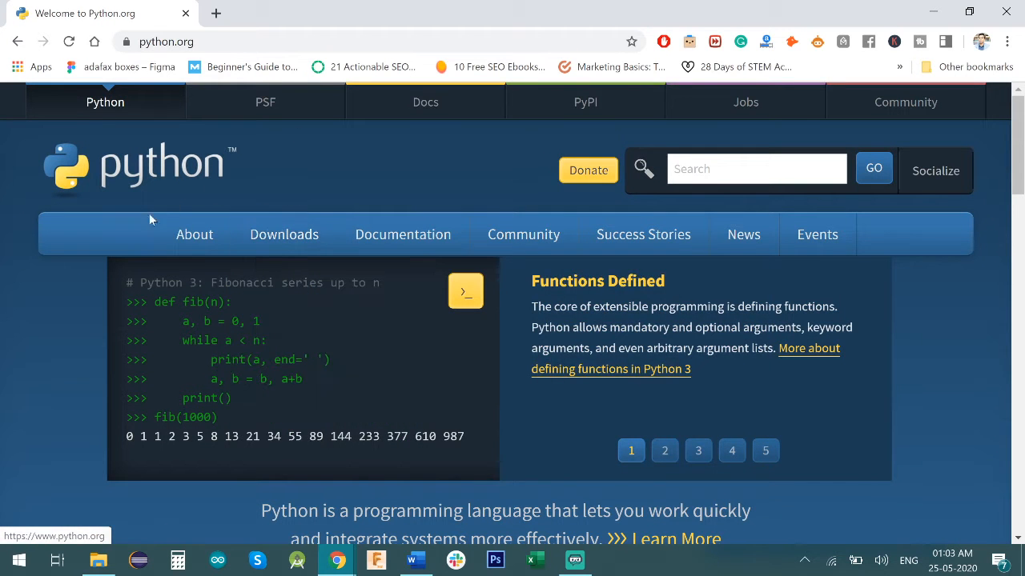
{"action": "mouse_move", "coordinate": [228, 224]}
{"action": "mouse_move", "coordinate": [251, 240]}
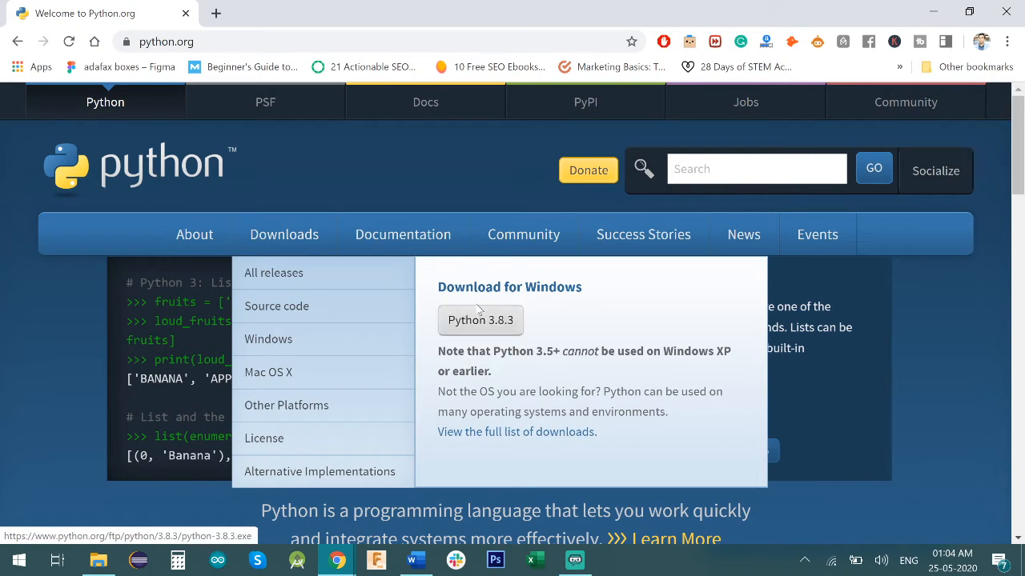
{"action": "left_click", "coordinate": [487, 328]}
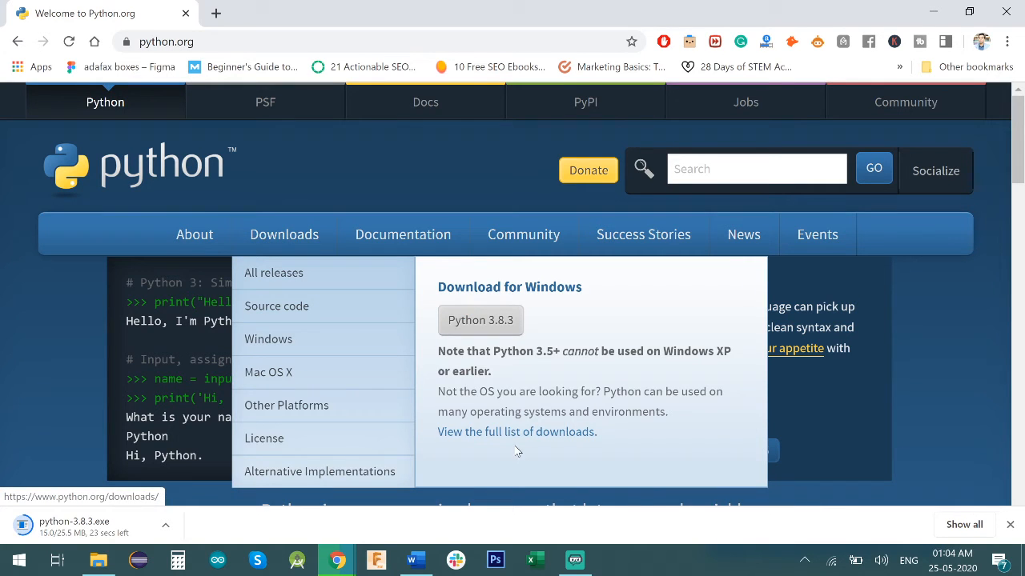
- Open the full list of Python downloads and examine the other operating system options and the active Python releases
{"action": "left_click", "coordinate": [523, 437]}
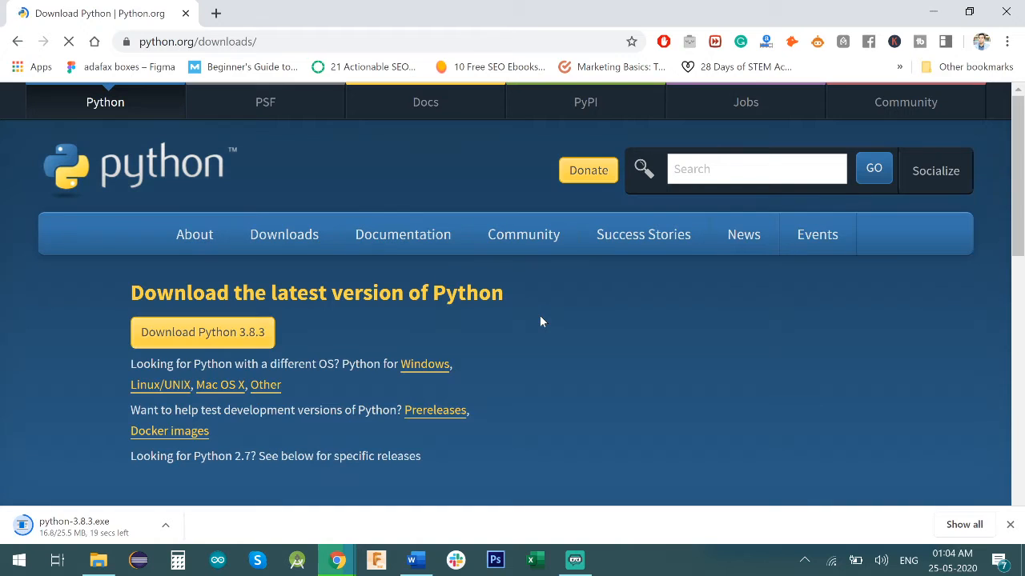
{"action": "scroll", "coordinate": [521, 345], "scroll_direction": "down", "scroll_amount": 1}
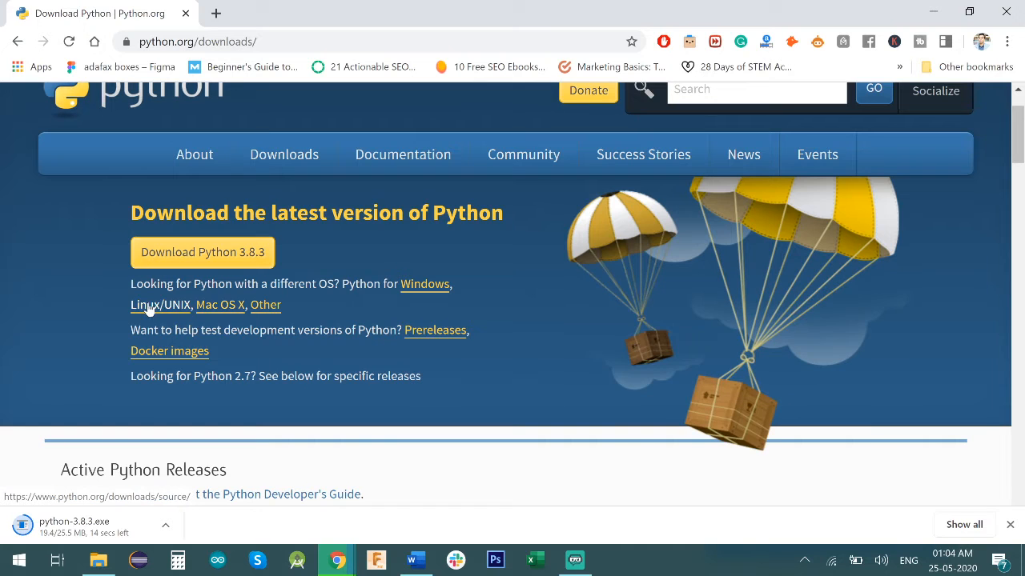
{"action": "scroll", "coordinate": [353, 390], "scroll_direction": "down", "scroll_amount": 1}
{"action": "scroll", "coordinate": [368, 376], "scroll_direction": "down", "scroll_amount": 2}
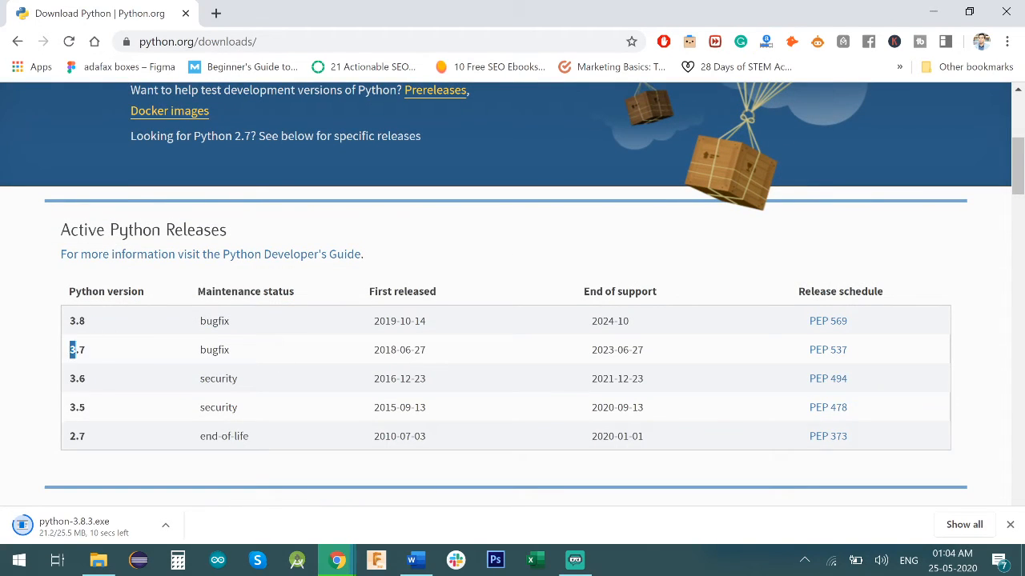
{"action": "left_click_drag", "start_coordinate": [71, 350], "coordinate": [96, 362]}
{"action": "left_click_drag", "start_coordinate": [71, 415], "coordinate": [104, 439]}
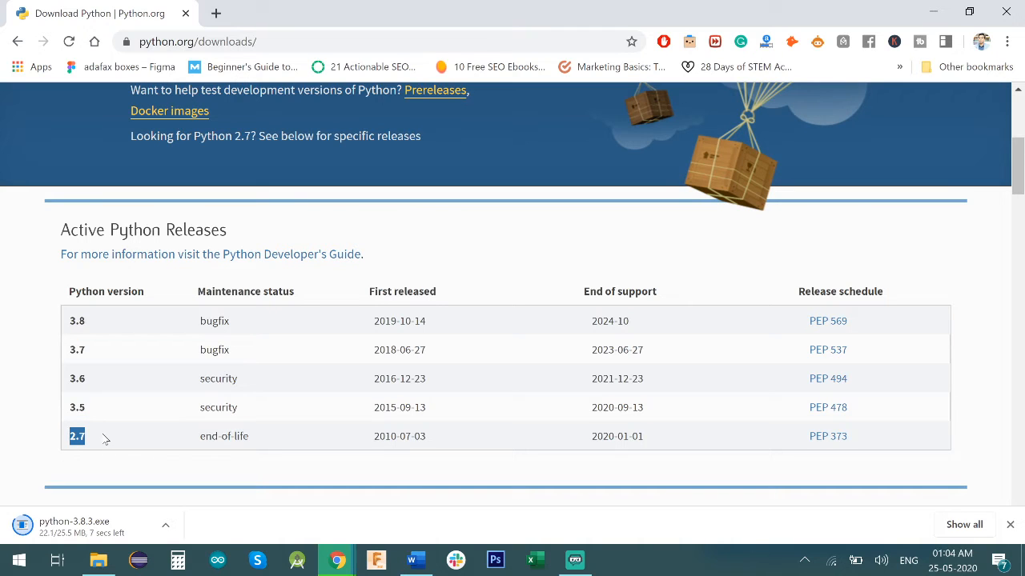
{"action": "left_click", "coordinate": [171, 410]}
- Examine the list of specific Python releases by version number and return to the beginning of the downloads page
{"action": "scroll", "coordinate": [148, 358], "scroll_direction": "down", "scroll_amount": 1}
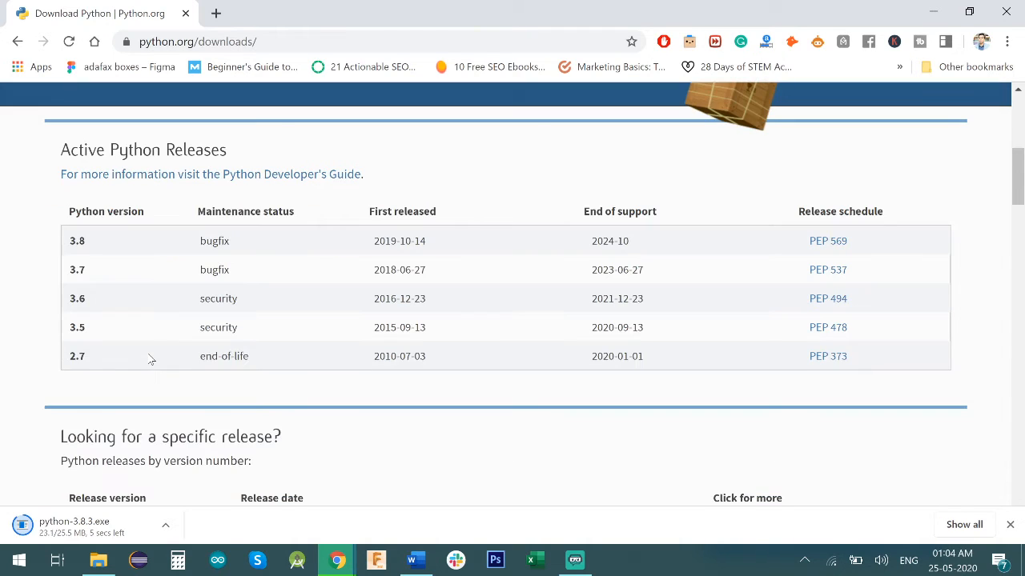
{"action": "scroll", "coordinate": [164, 361], "scroll_direction": "down", "scroll_amount": 2}
{"action": "scroll", "coordinate": [168, 364], "scroll_direction": "down", "scroll_amount": 1}
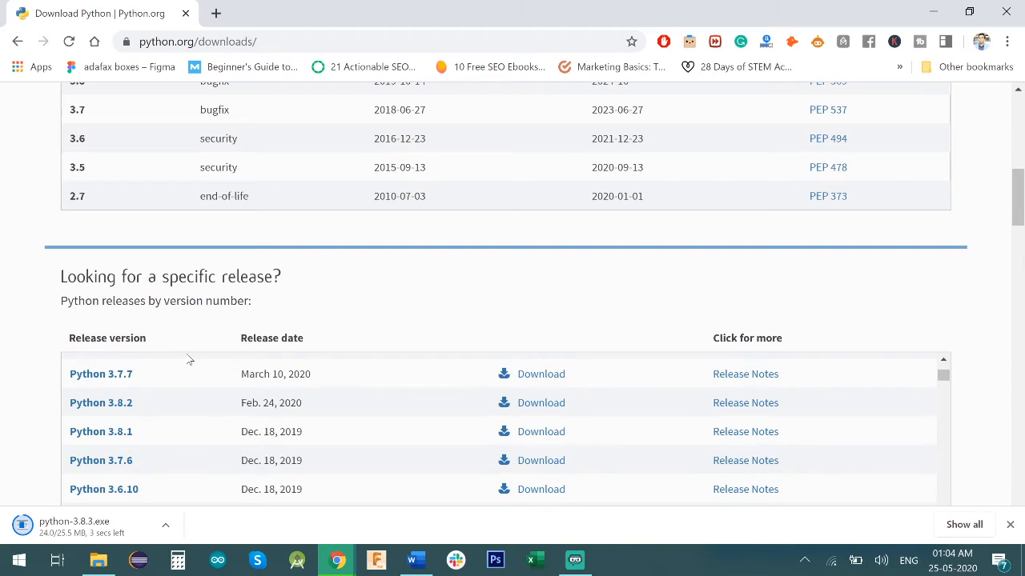
{"action": "scroll", "coordinate": [224, 402], "scroll_direction": "up", "scroll_amount": 3}
{"action": "scroll", "coordinate": [507, 340], "scroll_direction": "down", "scroll_amount": 4}
{"action": "scroll", "coordinate": [282, 377], "scroll_direction": "up", "scroll_amount": 1}
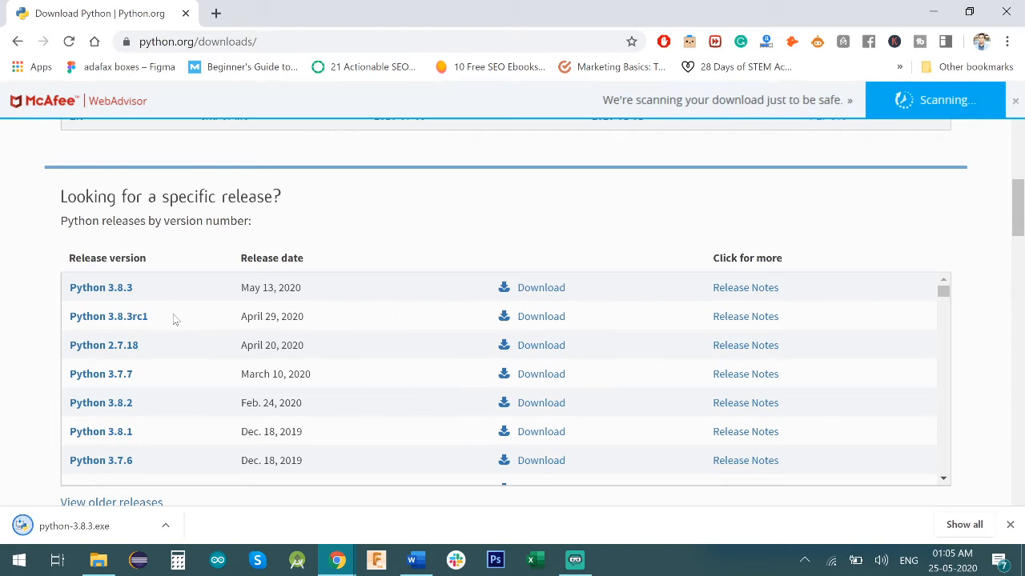
{"action": "scroll", "coordinate": [92, 354], "scroll_direction": "up", "scroll_amount": 3}
{"action": "scroll", "coordinate": [92, 354], "scroll_direction": "up", "scroll_amount": 5}
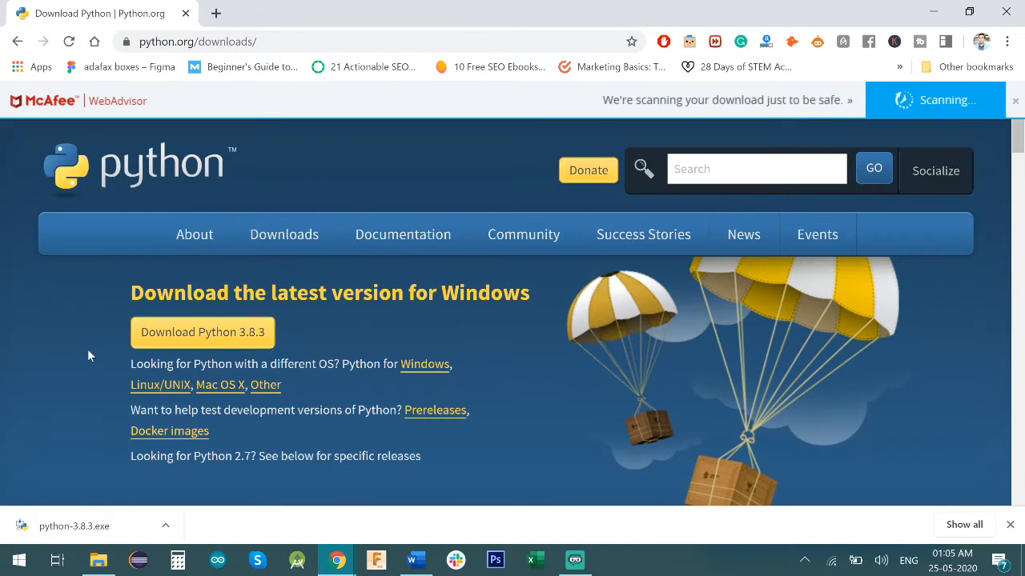
{"action": "scroll", "coordinate": [87, 353], "scroll_direction": "down", "scroll_amount": 7}
{"action": "scroll", "coordinate": [64, 362], "scroll_direction": "up", "scroll_amount": 10}
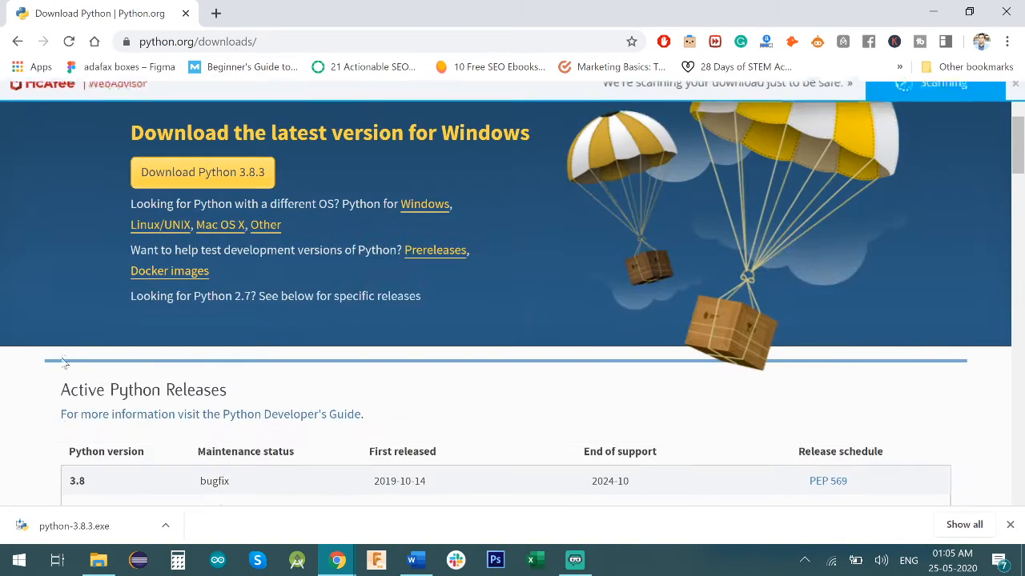
- Run the downloaded python-3.8.3.exe and install Python 3.8.3 (32-bit) with the default settings, allowing the installer to make changes
{"action": "left_click", "coordinate": [129, 533]}
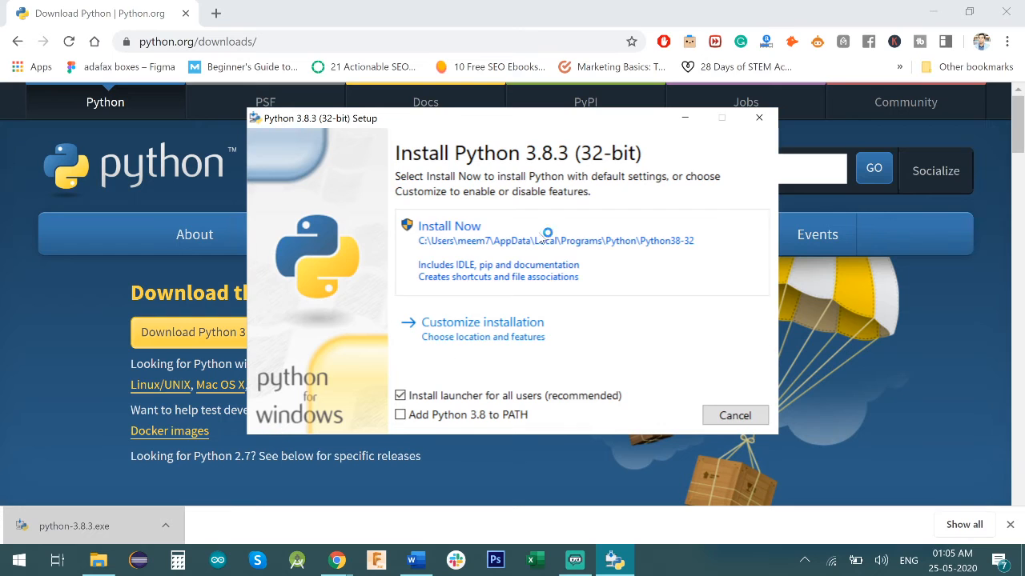
{"action": "left_click_drag", "start_coordinate": [470, 121], "coordinate": [470, 163]}
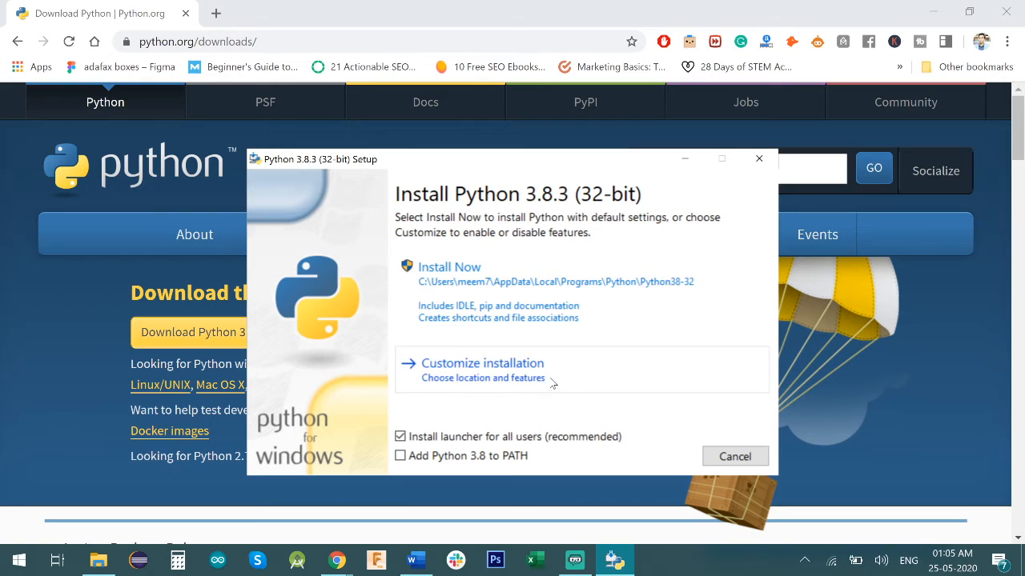
{"action": "left_click", "coordinate": [578, 309]}
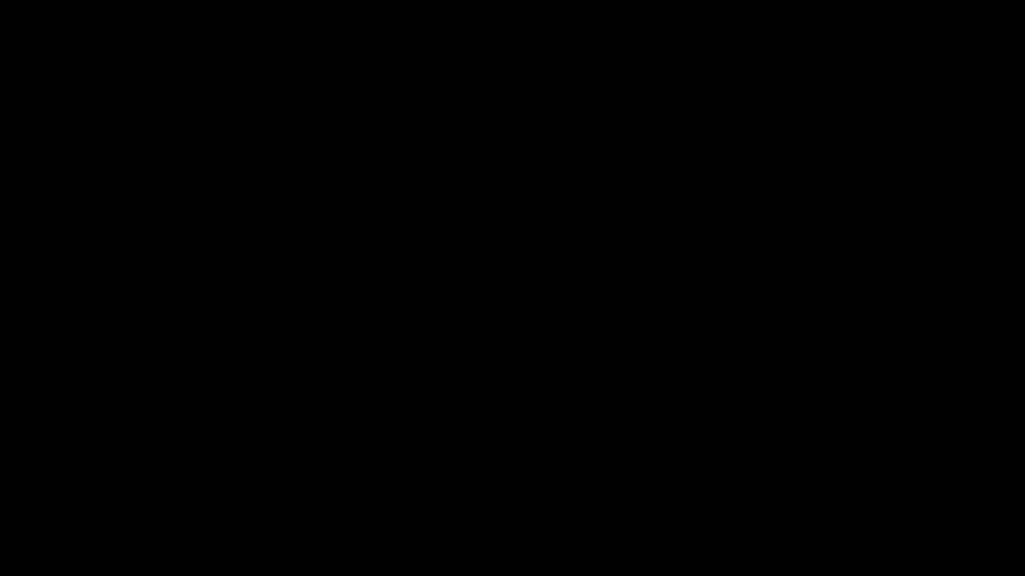
{"action": "left_click", "coordinate": [467, 353]}
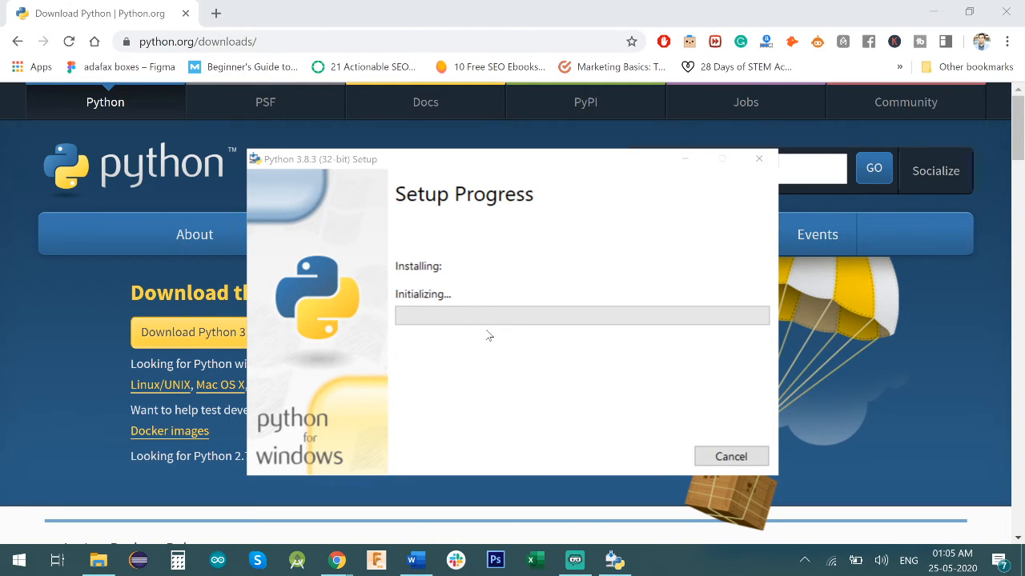
- Disable the path length limit once the installation finishes and close the Python setup window
{"action": "scroll", "coordinate": [222, 404], "scroll_direction": "down", "scroll_amount": 3}
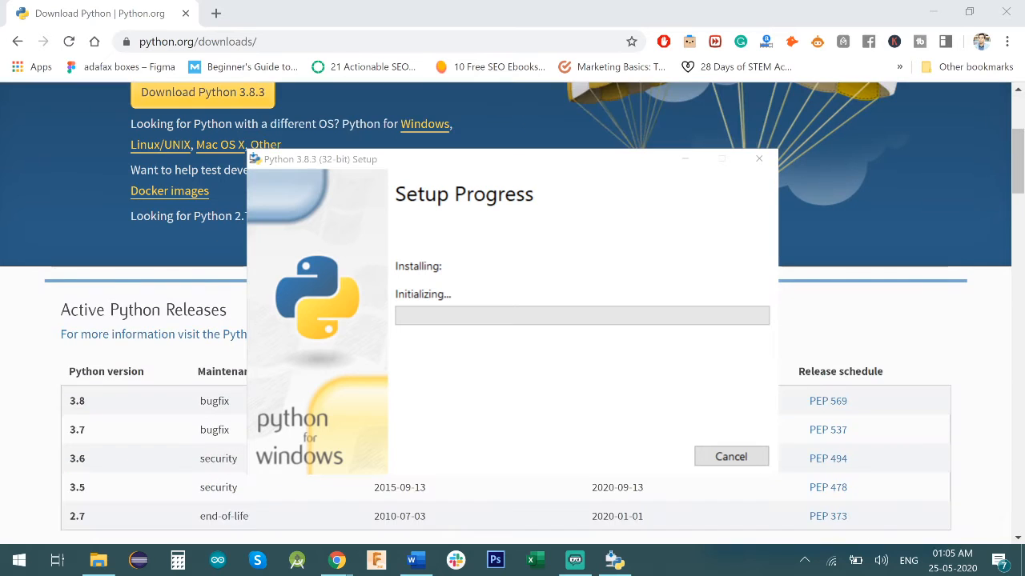
{"action": "scroll", "coordinate": [223, 404], "scroll_direction": "up", "scroll_amount": 3}
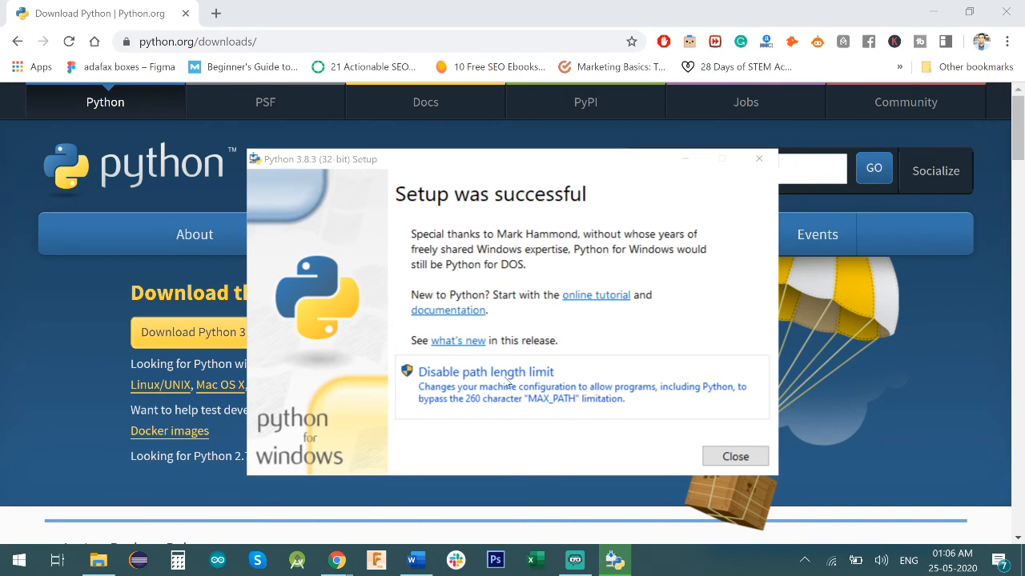
{"action": "left_click", "coordinate": [549, 373]}
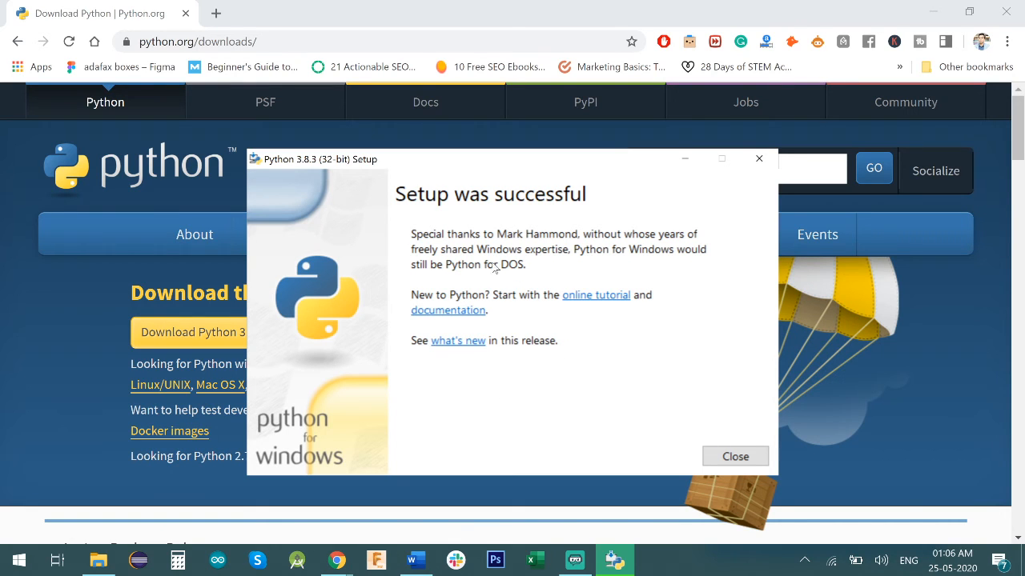
{"action": "left_click", "coordinate": [733, 455]}
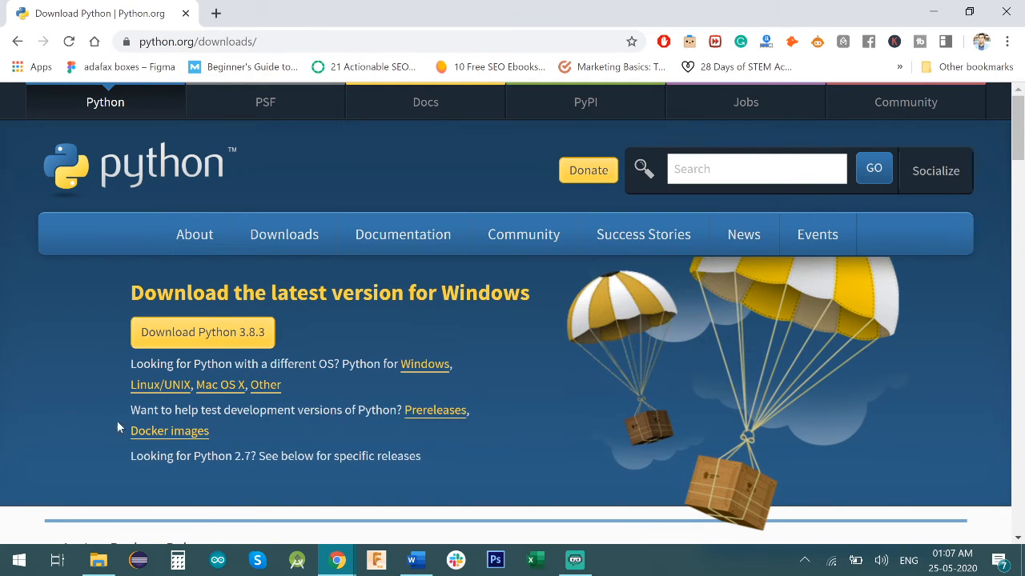
- Search the installed Windows apps for "python" to check the Python 3.8 entries, and close the search
{"action": "left_click", "coordinate": [19, 561]}
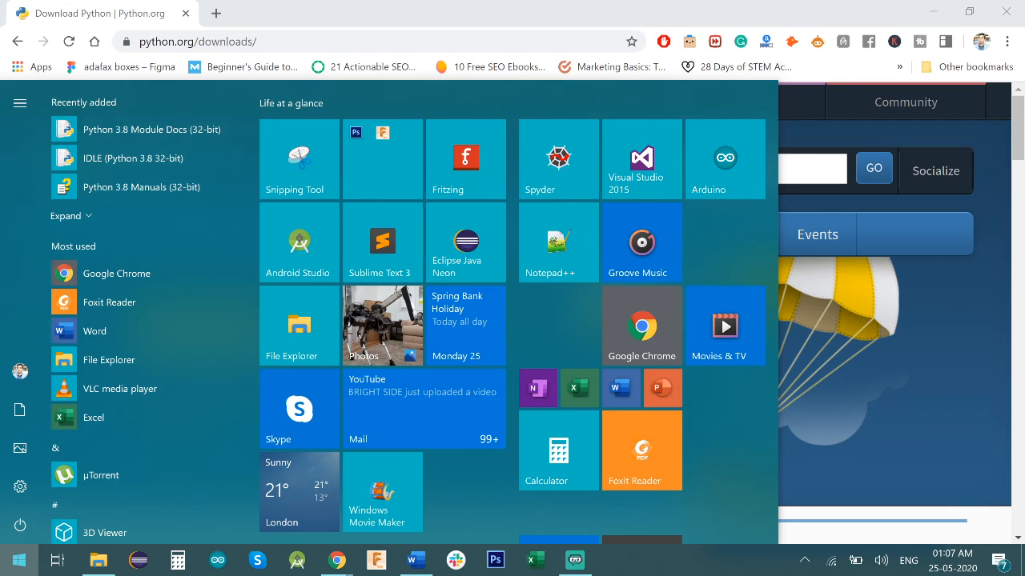
{"action": "key", "text": "Escape"}
{"action": "key", "text": "super"}
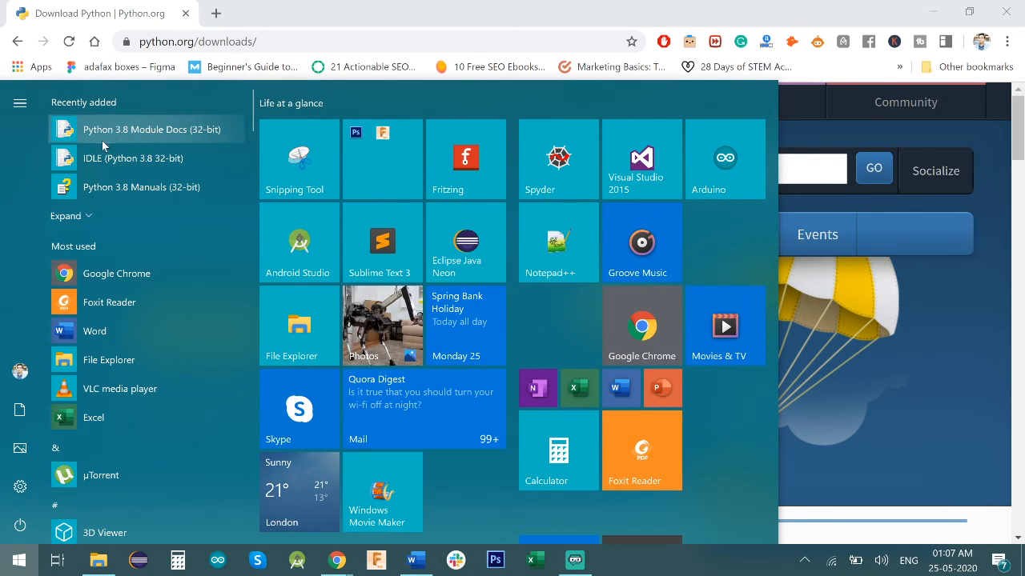
{"action": "type", "text": "p"}
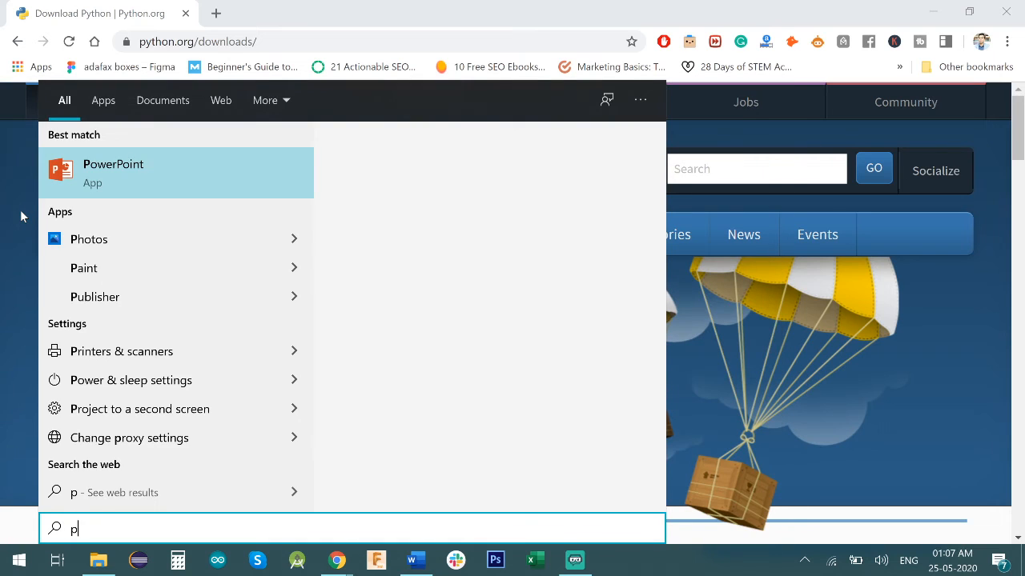
{"action": "type", "text": "ython"}
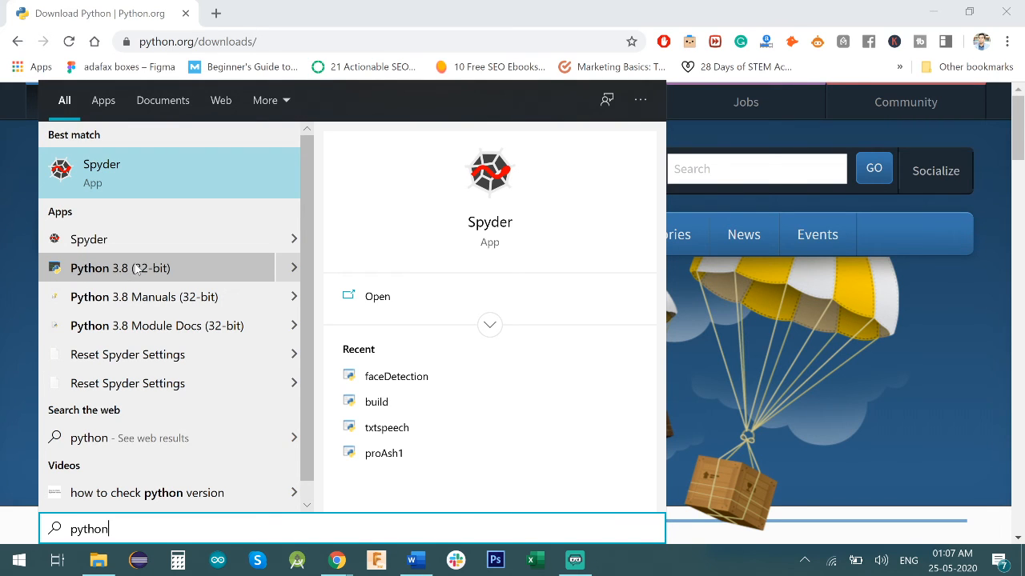
{"action": "left_click", "coordinate": [1, 241]}
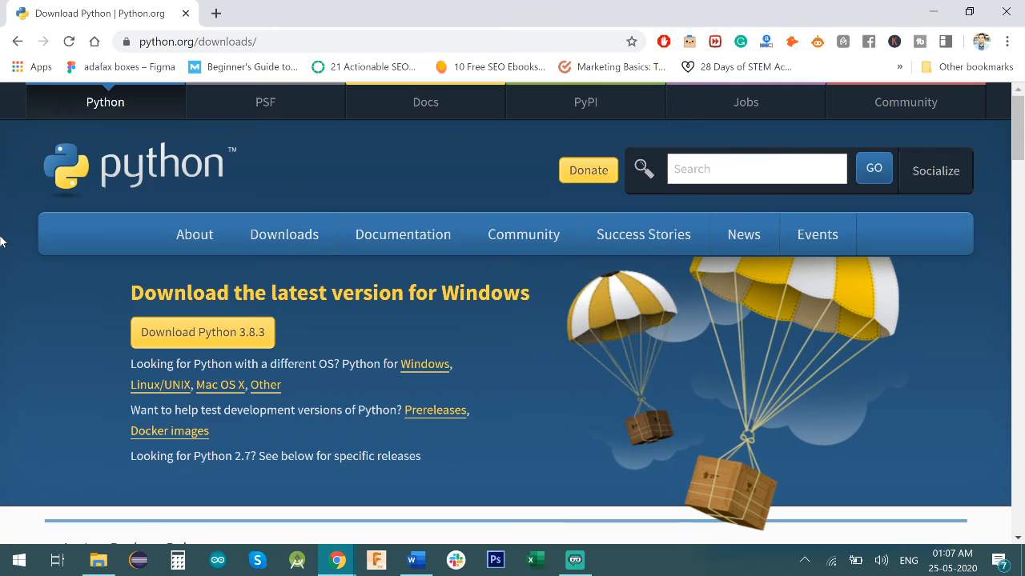
- Open a Command Prompt window with "cmd" and move it toward the middle of the screen
{"action": "left_click", "coordinate": [19, 560]}
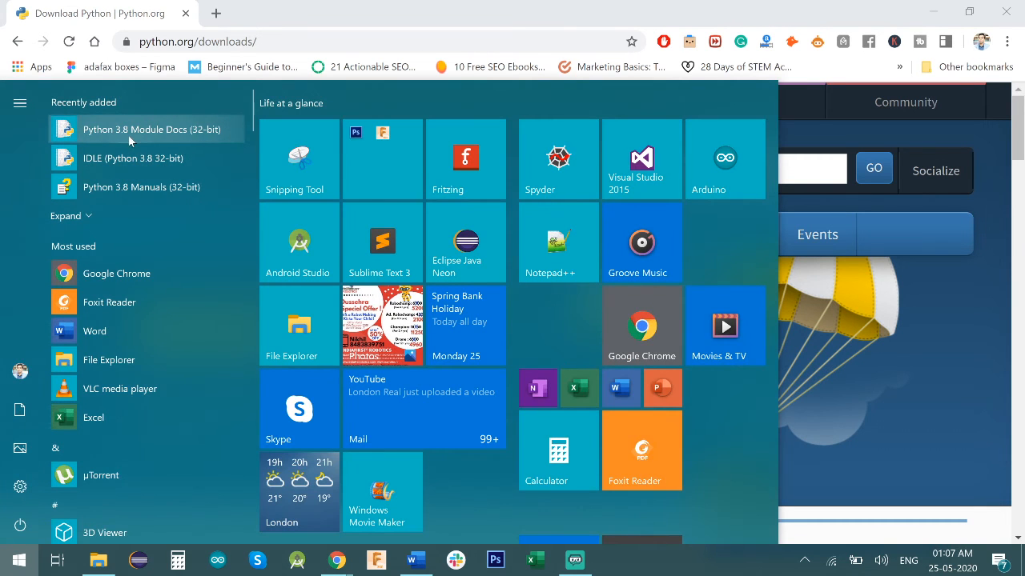
{"action": "left_click", "coordinate": [19, 561]}
{"action": "left_click", "coordinate": [19, 560]}
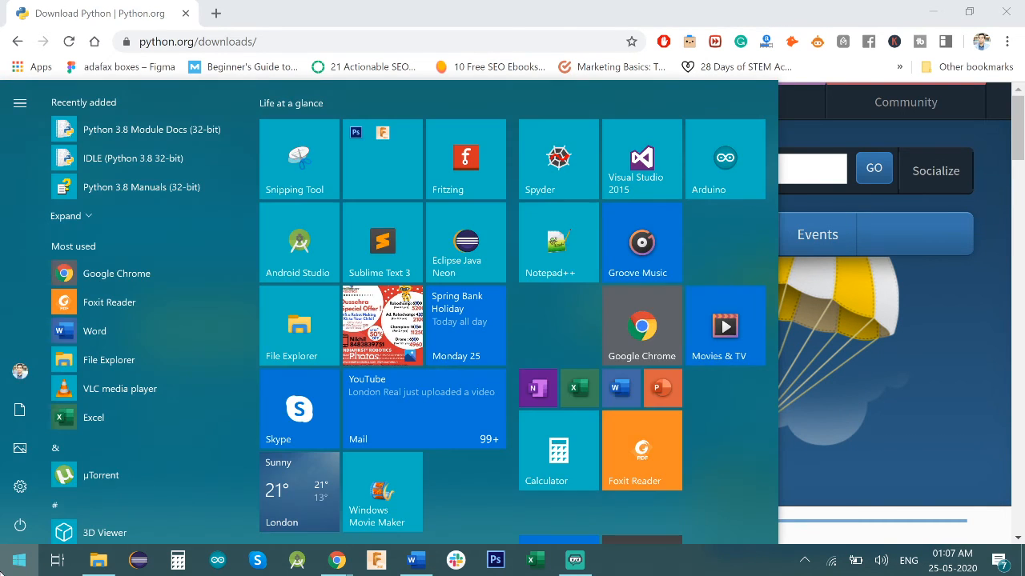
{"action": "type", "text": "cmd"}
{"action": "key", "text": "Return"}
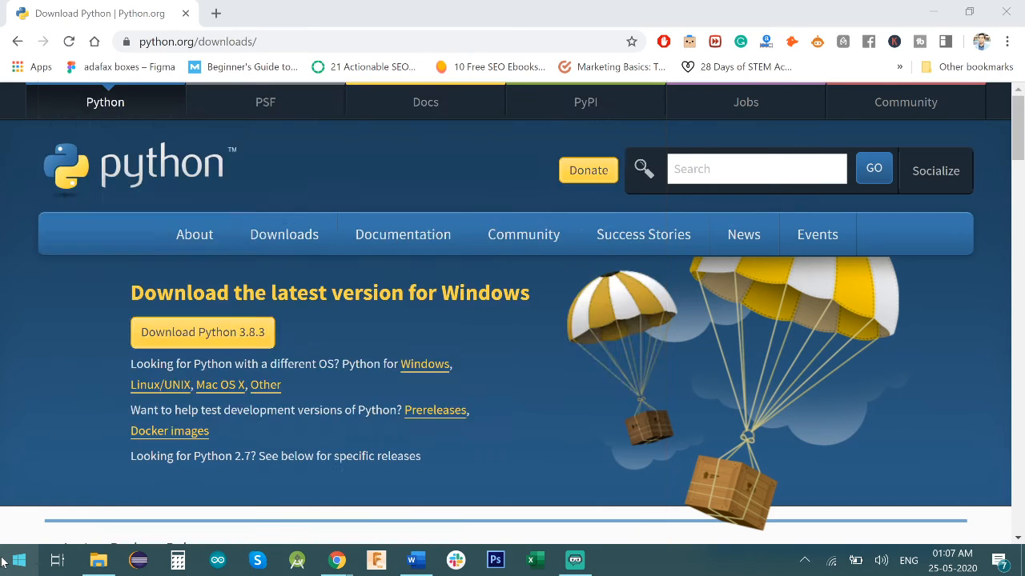
{"action": "left_click_drag", "start_coordinate": [259, 36], "coordinate": [343, 140]}
- Check the Python version with the command "python --version" and close the Command Prompt
{"action": "type", "text": "p"}
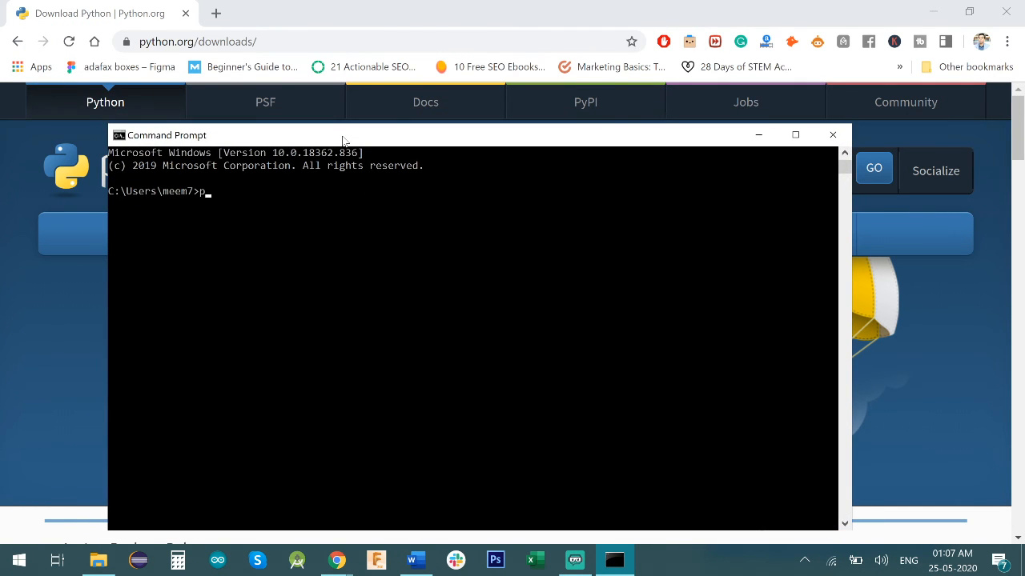
{"action": "type", "text": "ython --version"}
{"action": "key", "text": "Return"}
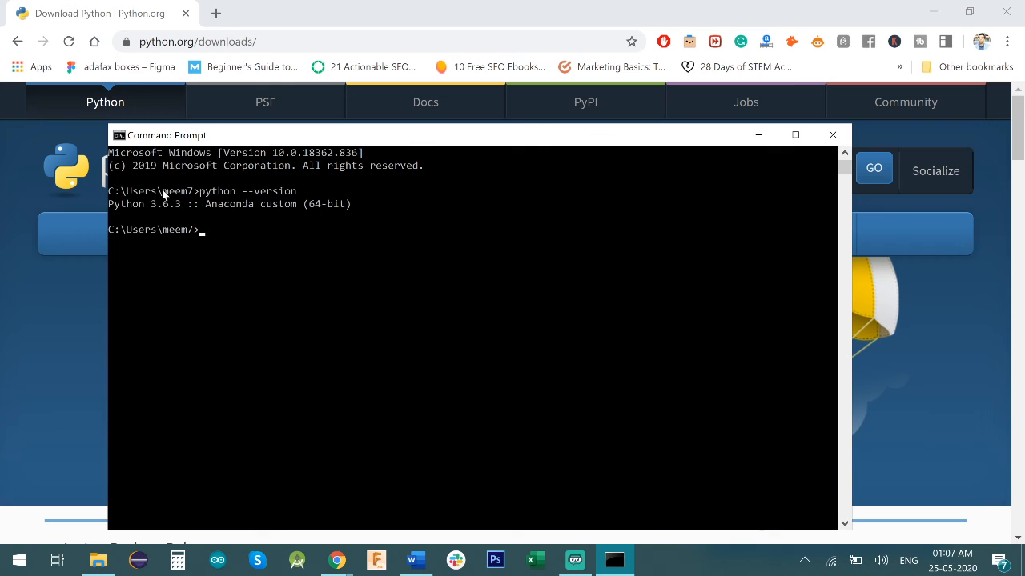
{"action": "left_click_drag", "start_coordinate": [139, 204], "coordinate": [212, 208]}
{"action": "left_click", "coordinate": [212, 208]}
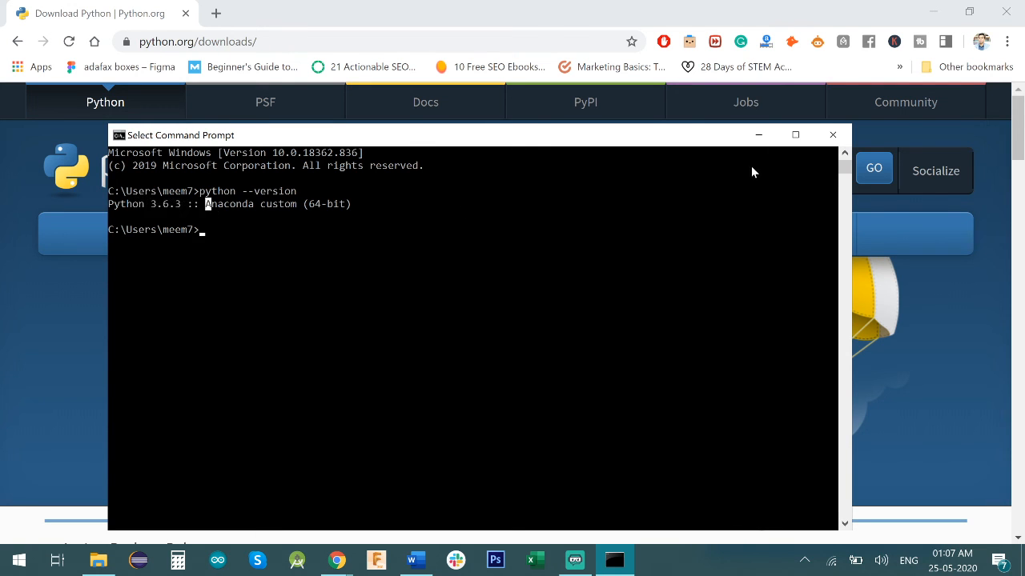
{"action": "left_click", "coordinate": [832, 135]}
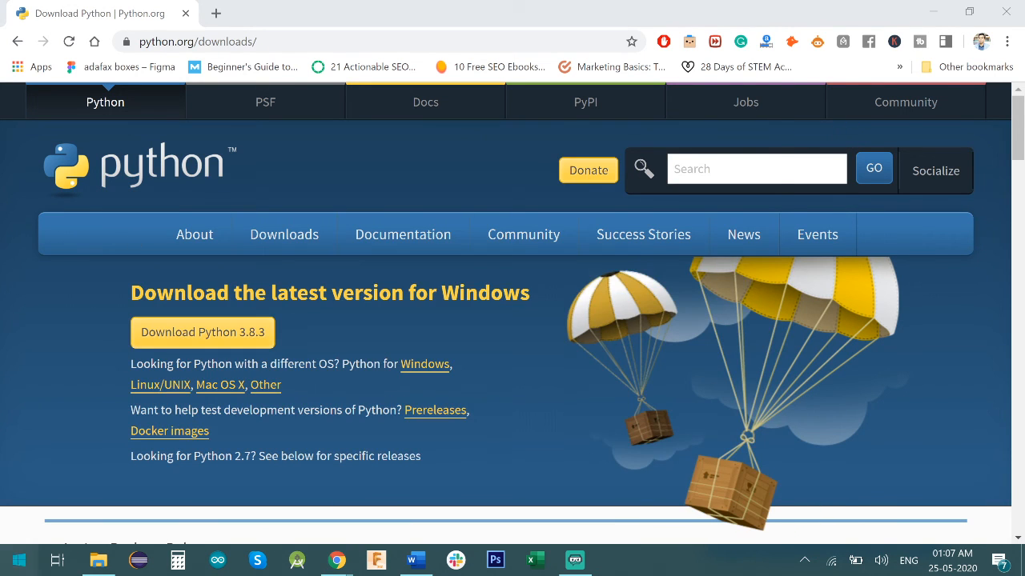
- View the recently added Python programs in Windows and switch back to the "How to install Python On windows?" slideshow
{"action": "key", "text": "super"}
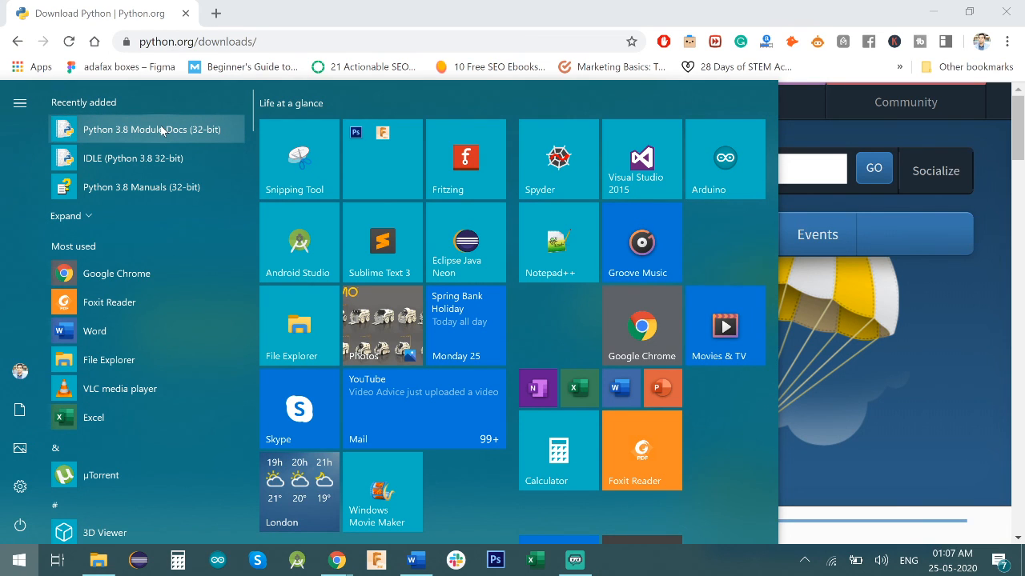
{"action": "left_click", "coordinate": [128, 4]}
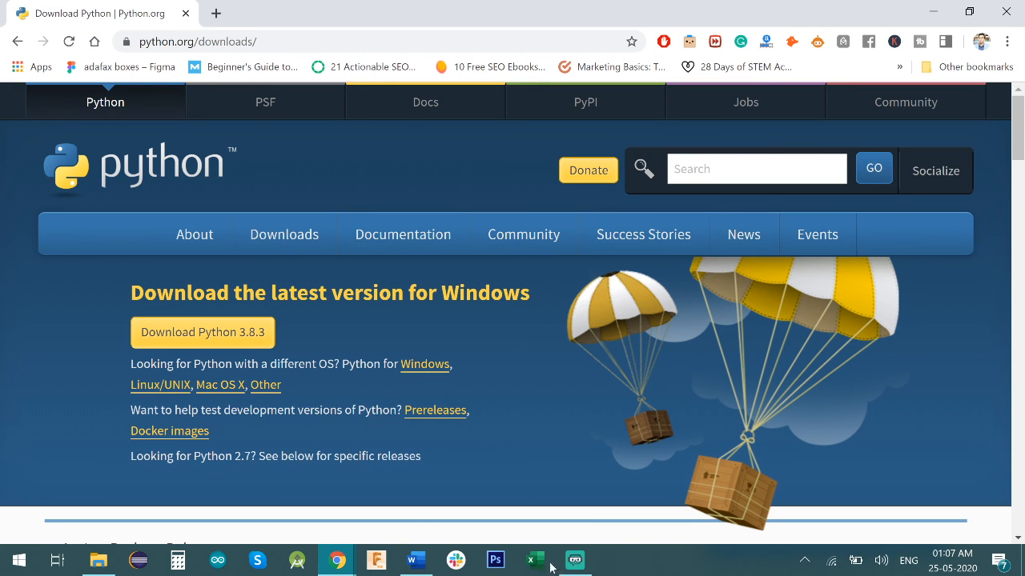
{"action": "mouse_move", "coordinate": [344, 570]}
{"action": "left_click", "coordinate": [344, 500]}
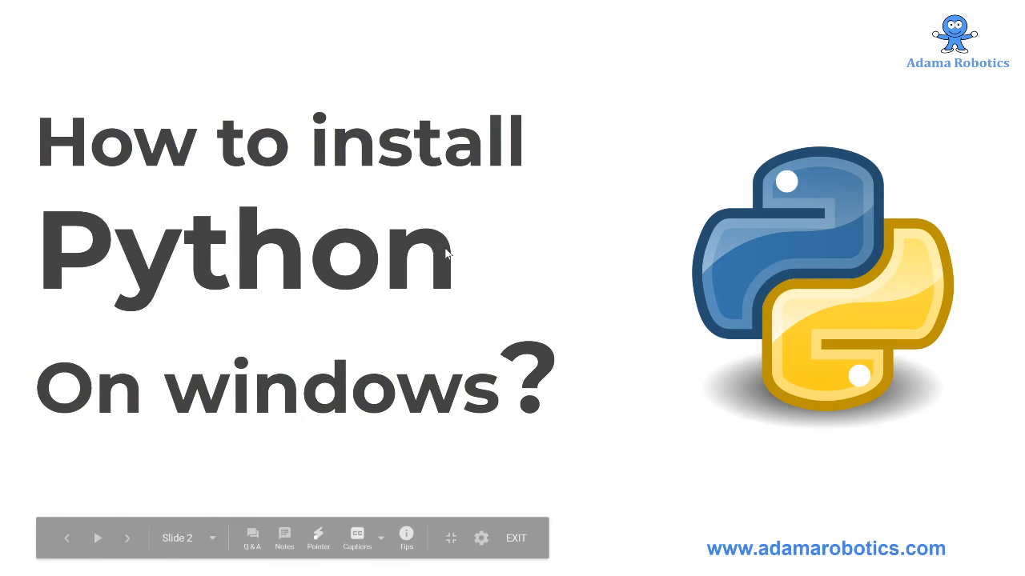